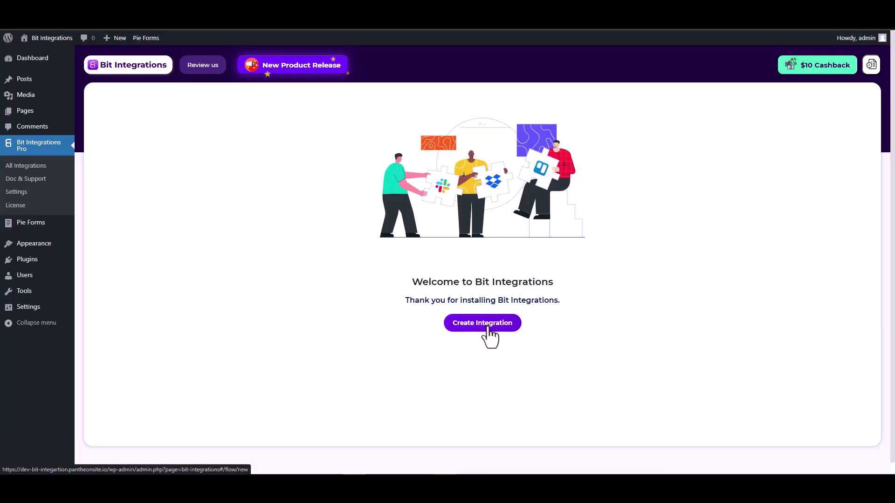
- Create a new integration with Pie Forms as the trigger and start fetching submissions
left_click(488, 328)
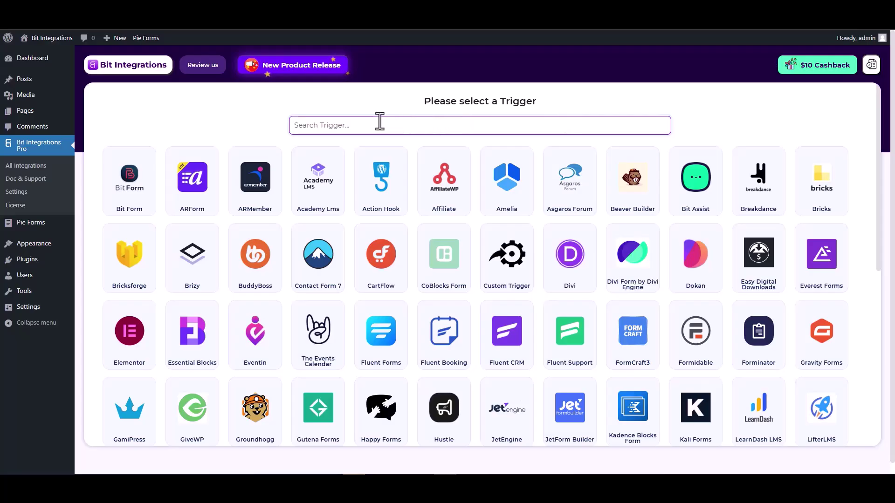
type("pie")
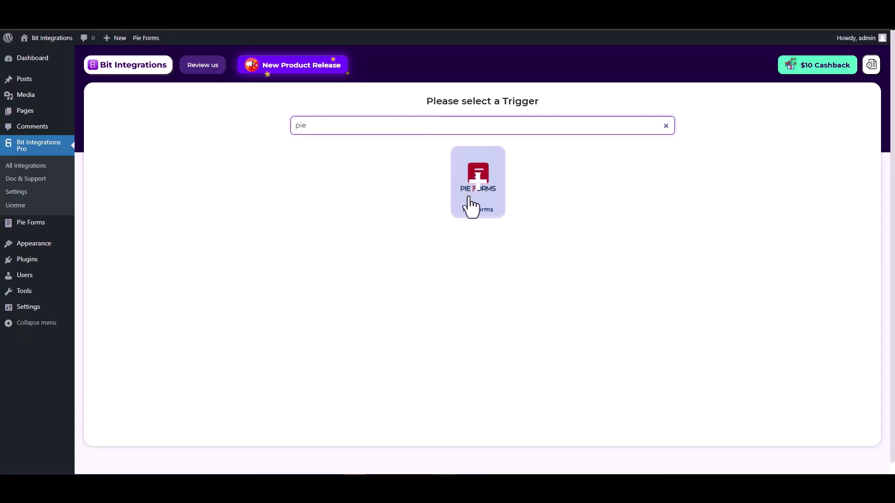
left_click(474, 201)
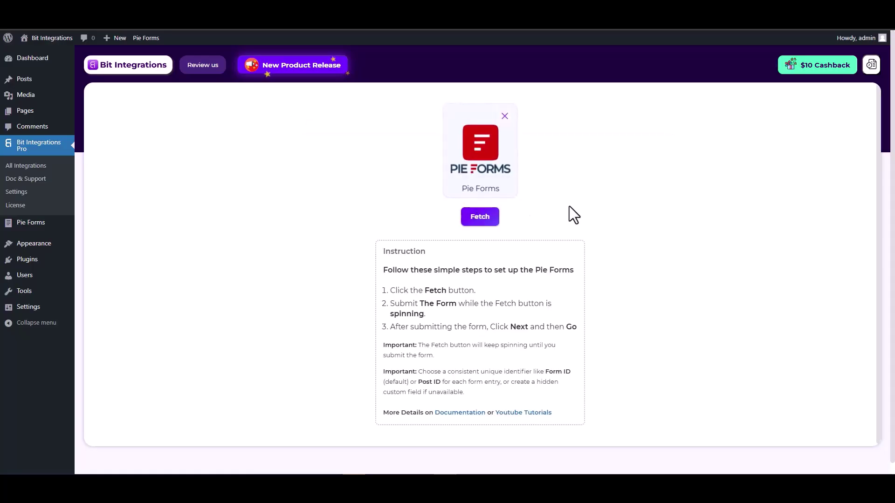
left_click(480, 221)
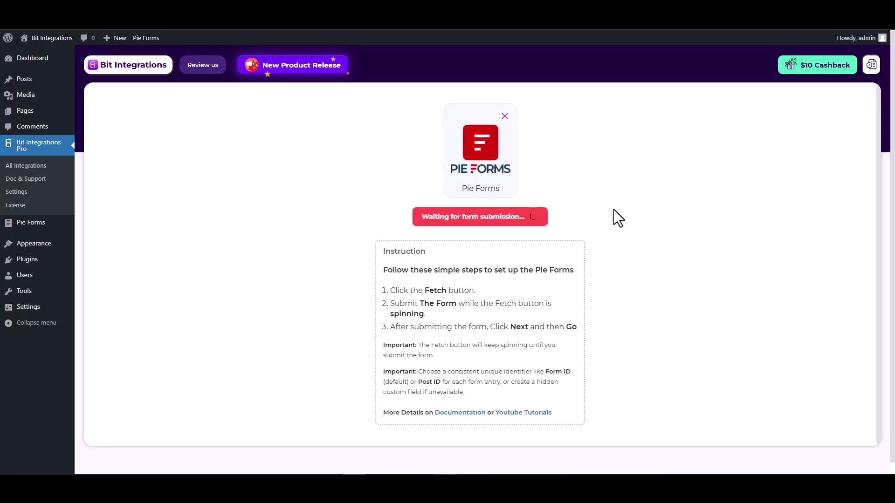
- On the Pie Forms page, enter First Name 'test' and Last Name 'test-1'
key("ctrl+Tab")
left_click(492, 191)
type("test")
left_click(548, 238)
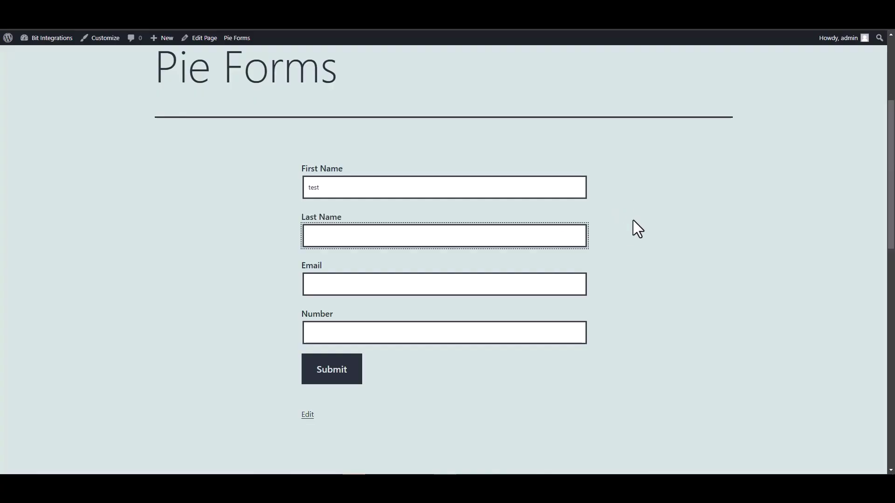
type("test-1")
- Enter a test e-mail and Number 12345, submit the form, and return to Bit Integrations
left_click(519, 282)
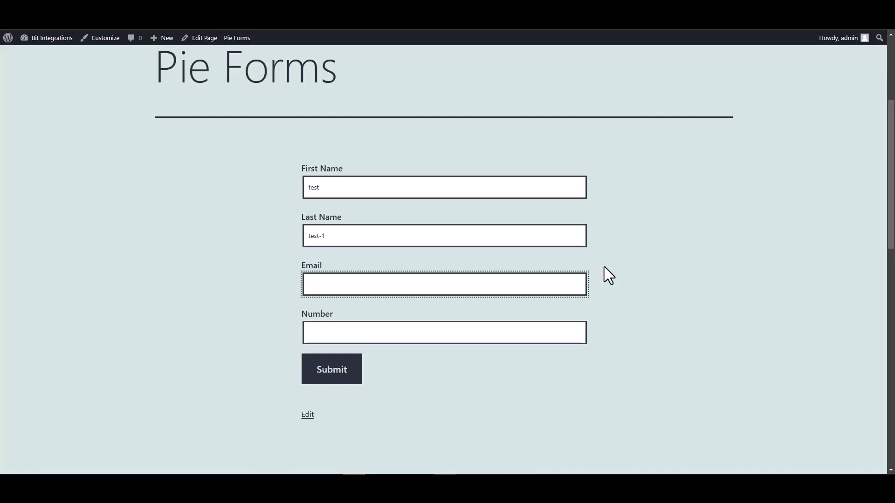
type("test@gmail.com")
left_click(555, 339)
type("1234567")
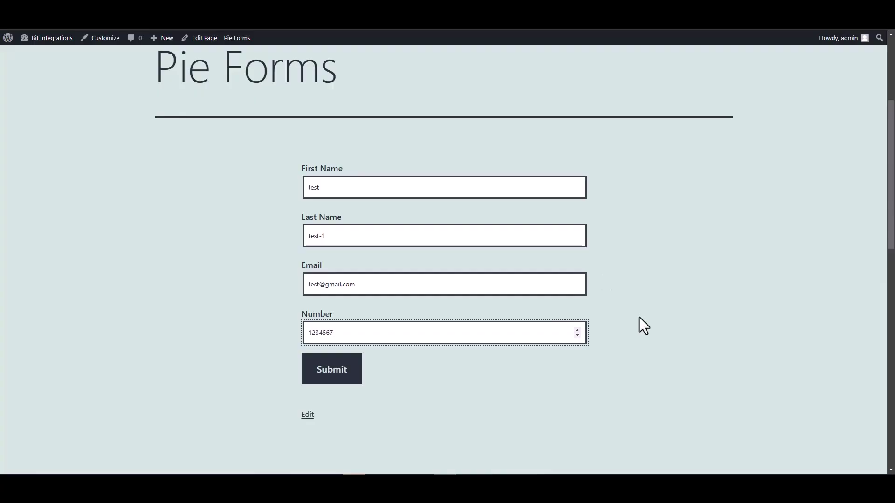
left_click(328, 373)
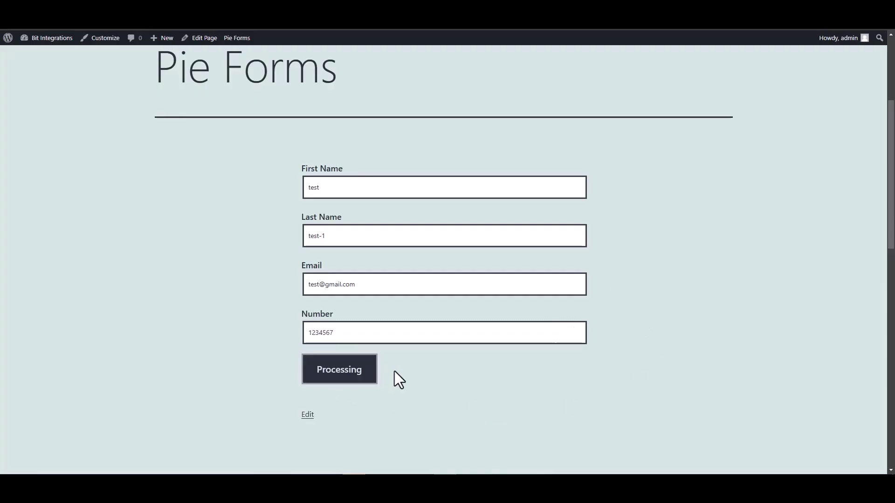
scroll(412, 354, "down", 4)
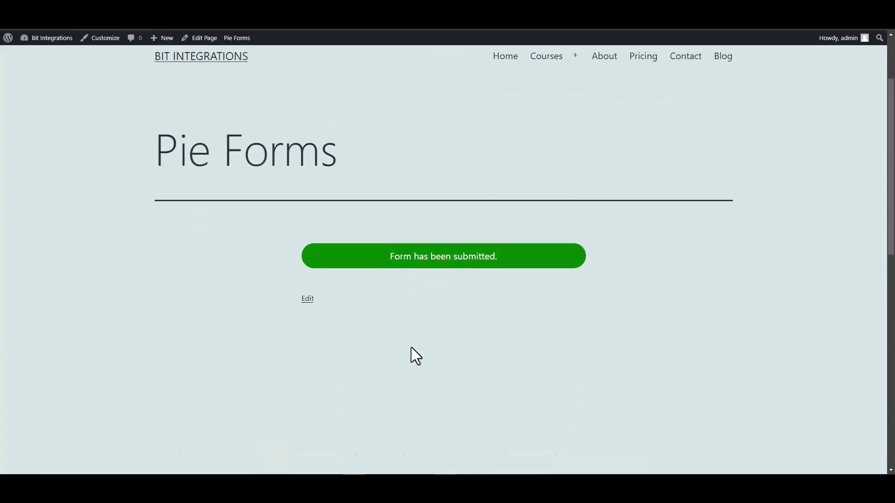
scroll(396, 289, "up", 1)
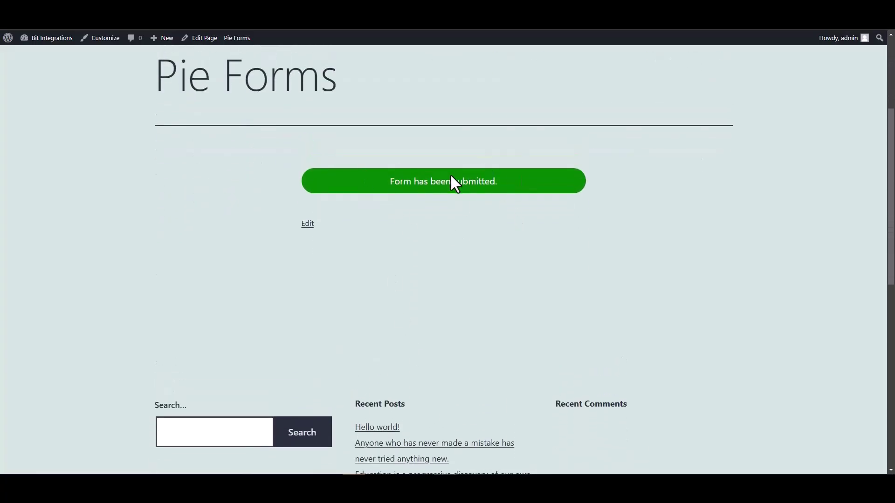
left_click(107, 9)
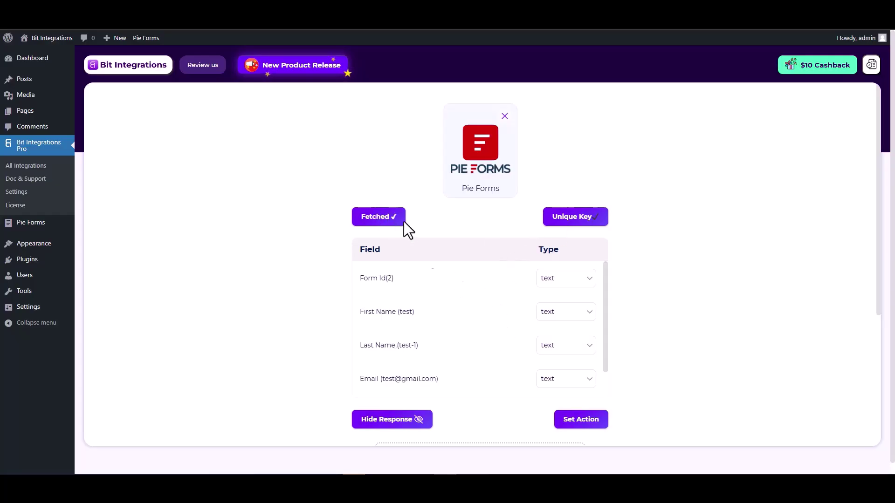
- Review the fetched First Name, Last Name, Email and Number values
scroll(459, 289, "down", 1)
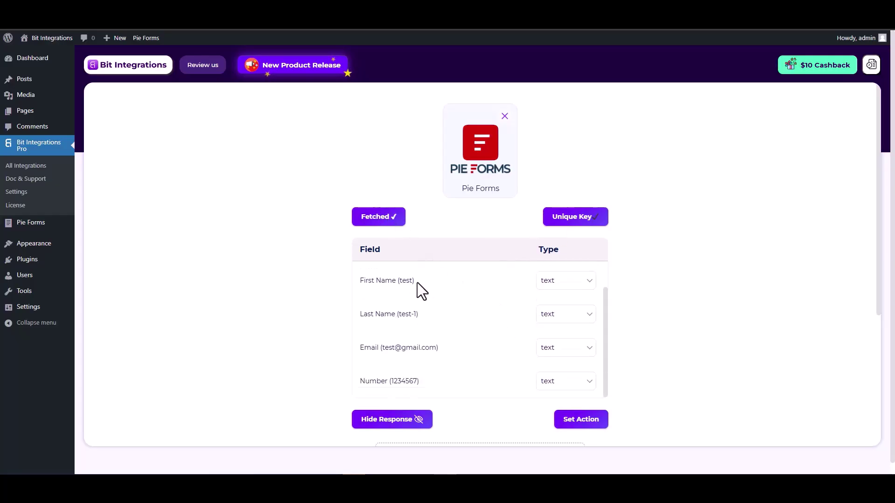
left_click_drag(415, 280, 364, 282)
left_click_drag(425, 313, 360, 314)
left_click_drag(439, 347, 362, 348)
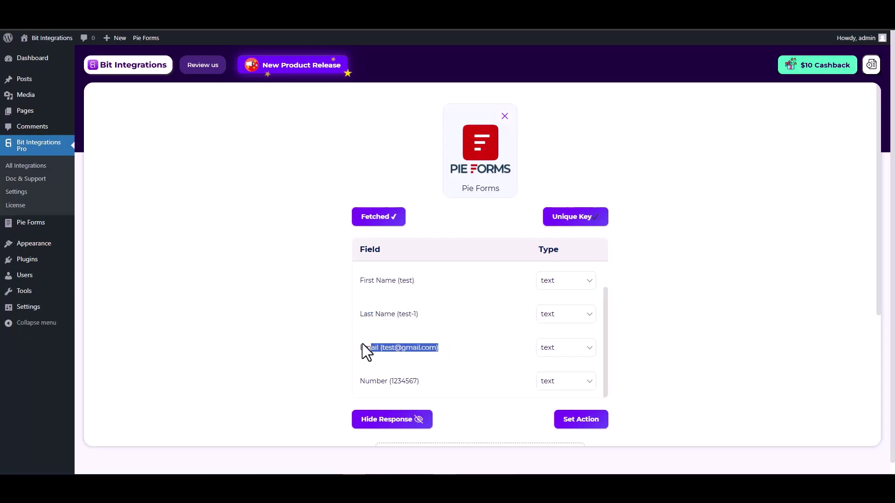
scroll(440, 354, "down", 1)
left_click_drag(422, 335, 361, 335)
left_click(664, 337)
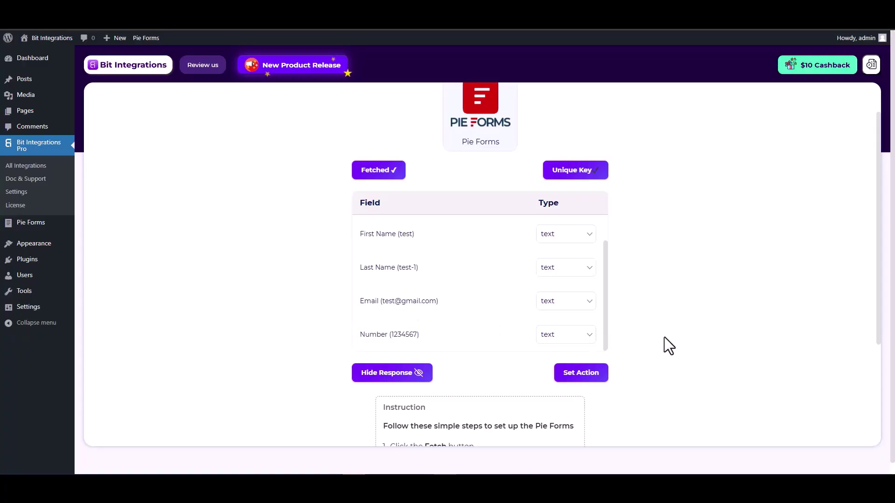
- Choose Zendesk as the action app and go to its API token page
left_click(583, 378)
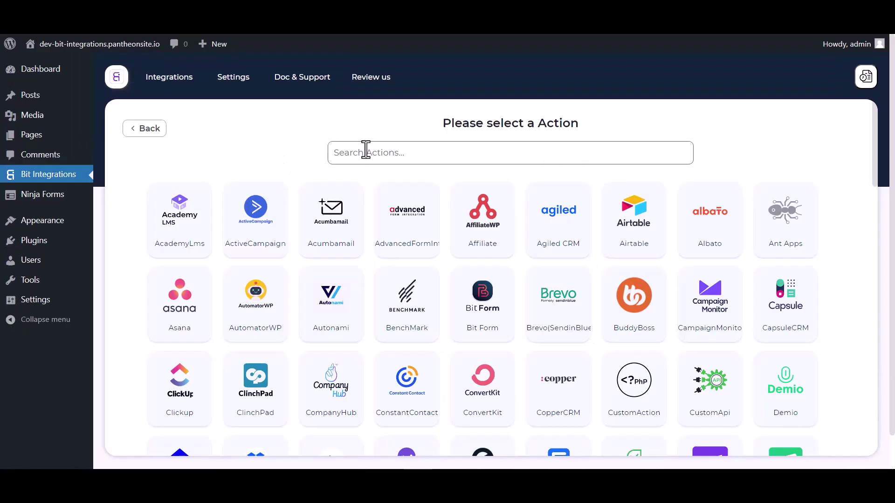
left_click(366, 149)
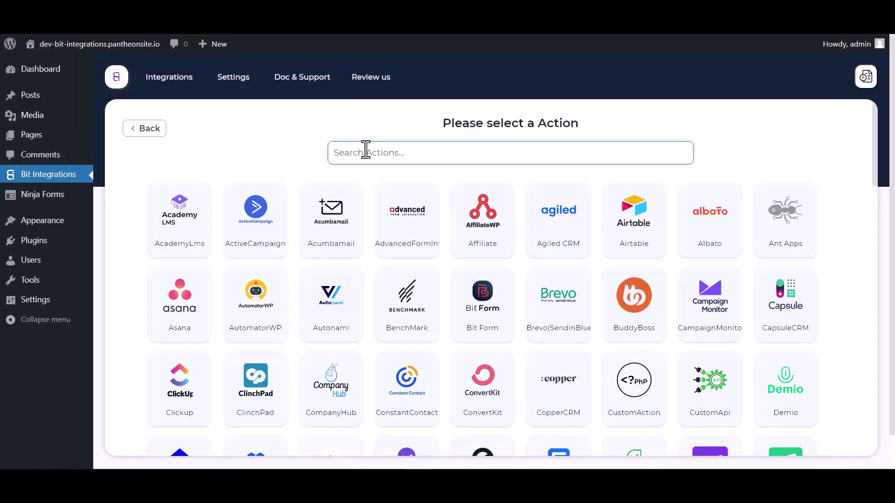
type("zend")
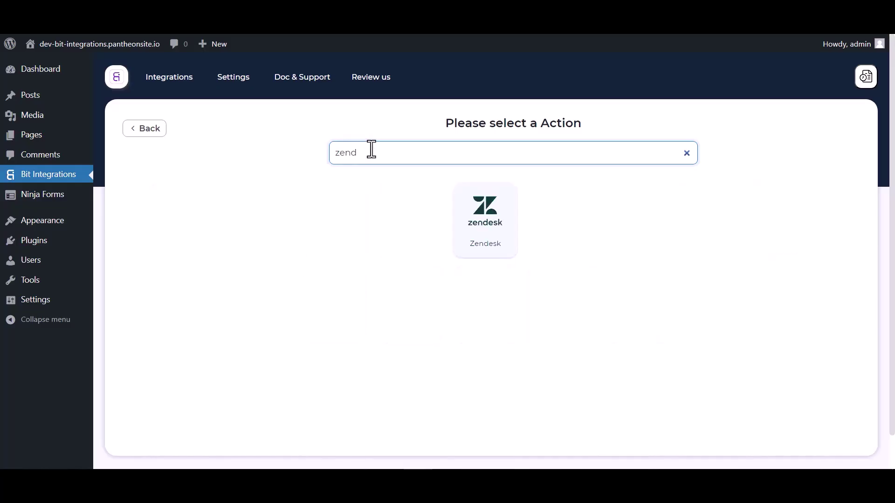
left_click(484, 205)
scroll(459, 206, "down", 1)
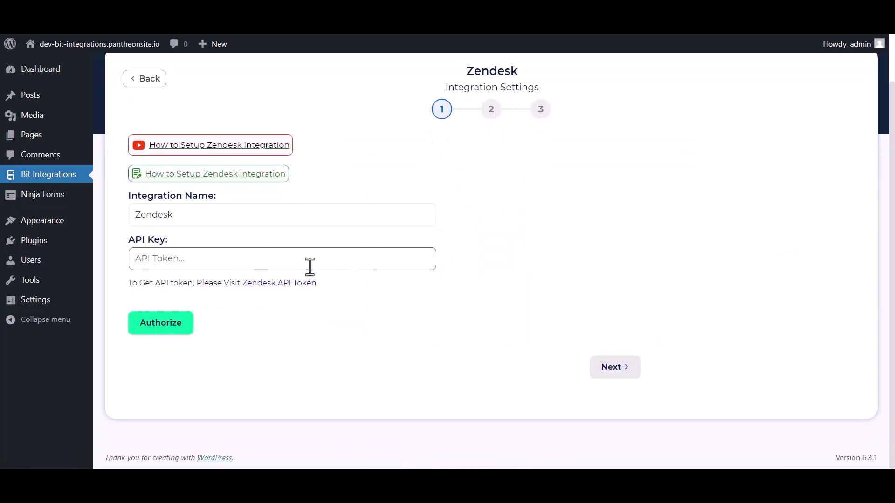
left_click(262, 283)
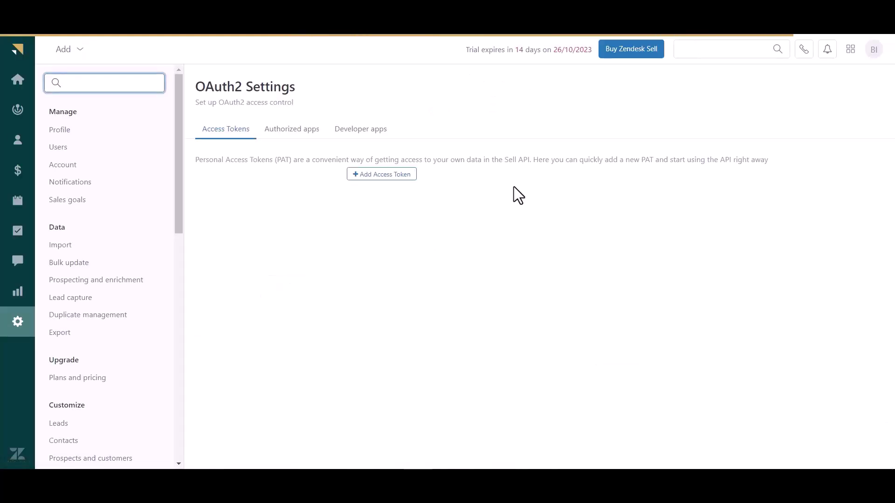
- Save a new Zendesk Sell access token described 'Bit Integrations' and copy the token
left_click(391, 178)
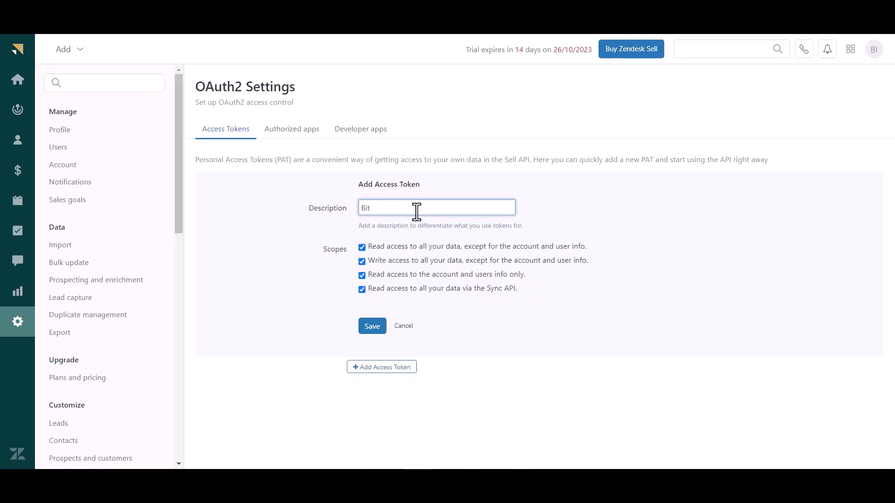
type("Bit Integrations")
left_click(372, 330)
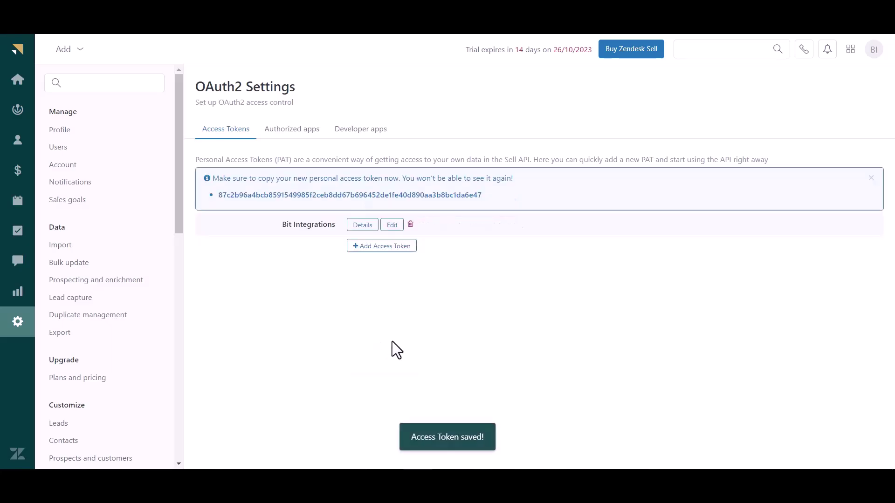
double_click(281, 200)
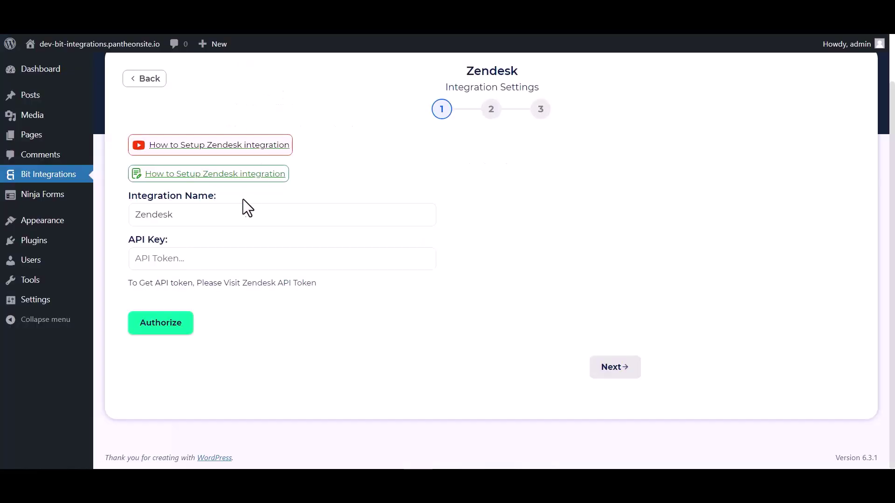
- Paste the copied token into the API Key field and authorize the Zendesk connection
left_click(202, 258)
key("ctrl+v")
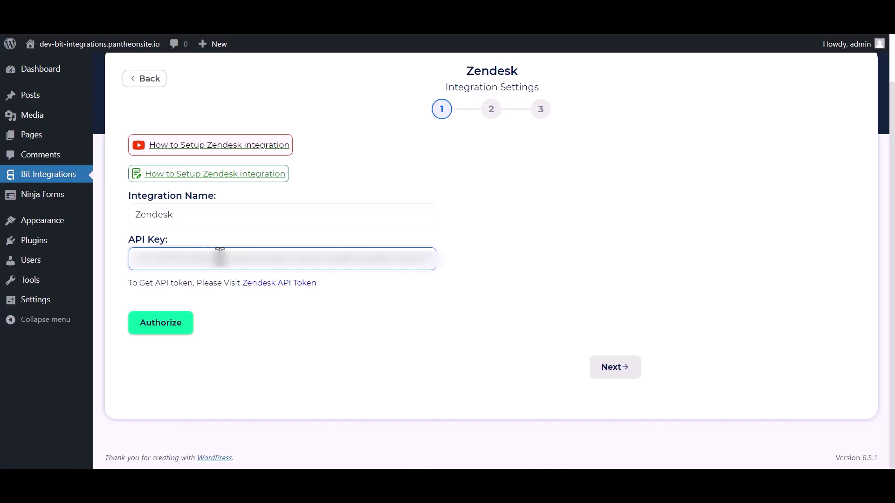
left_click(178, 329)
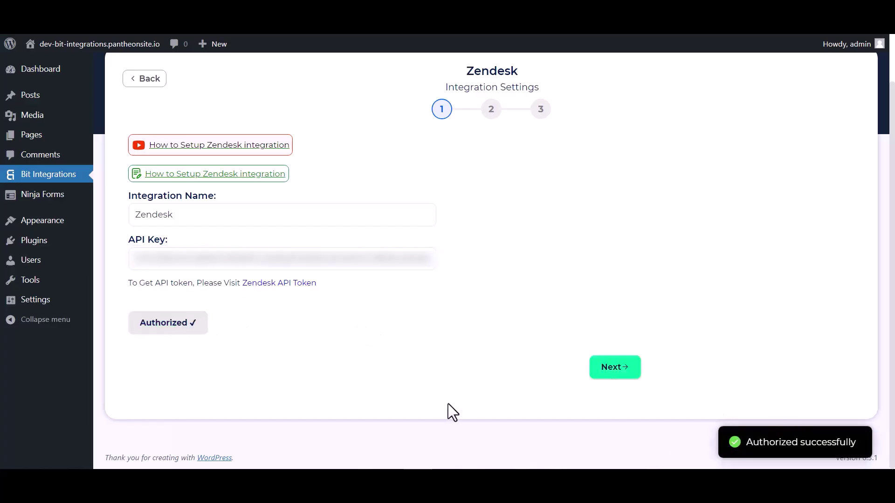
- Set the action to Create Contact and map the form's Last Name and First Name
left_click(603, 369)
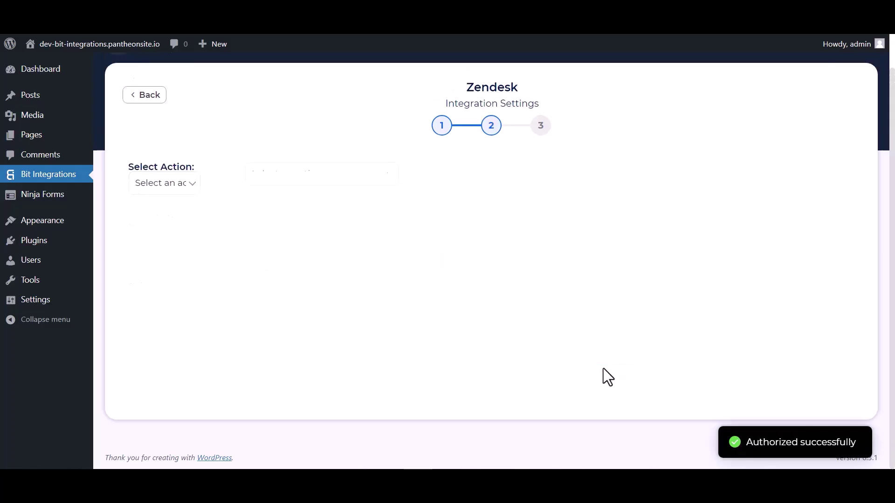
left_click(345, 172)
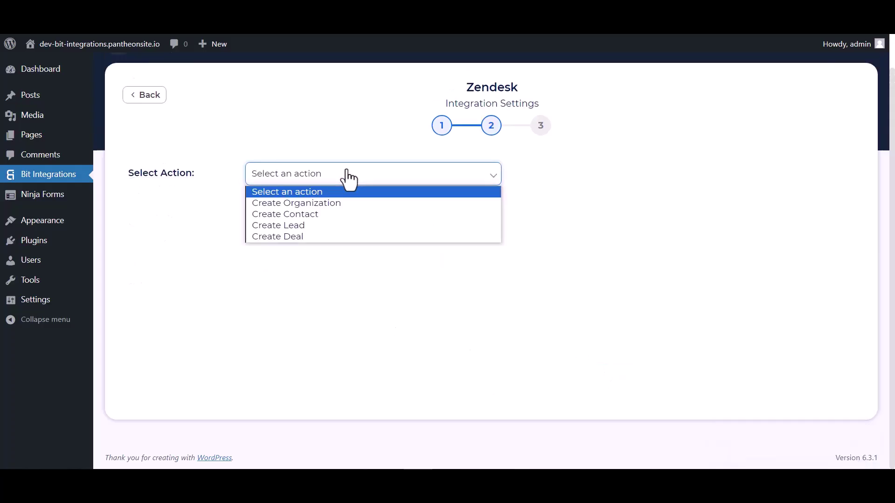
left_click(293, 216)
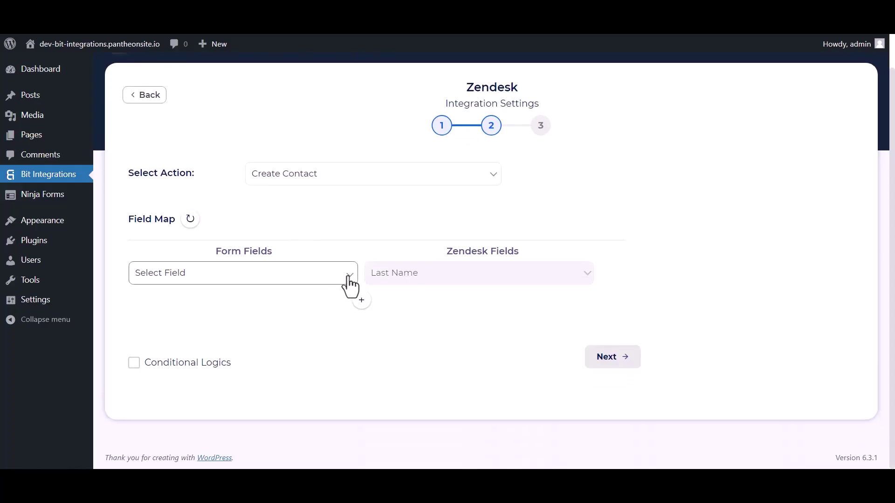
left_click(279, 278)
left_click(179, 324)
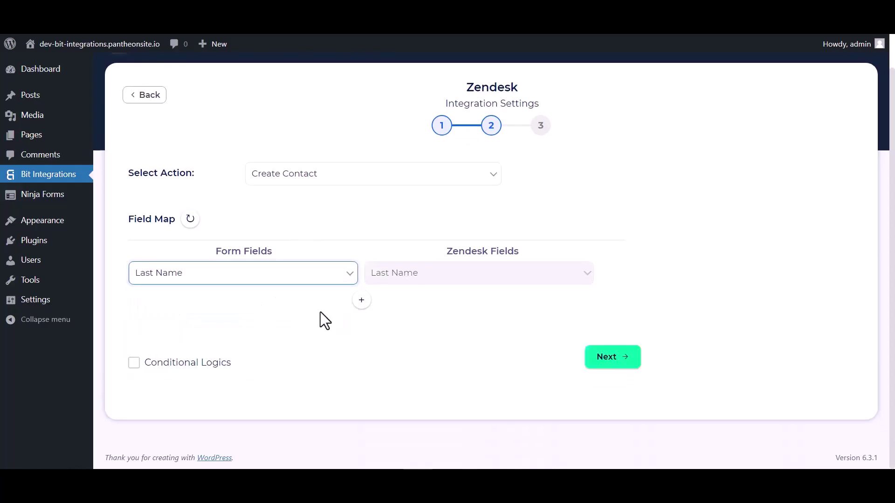
left_click(362, 300)
left_click(388, 310)
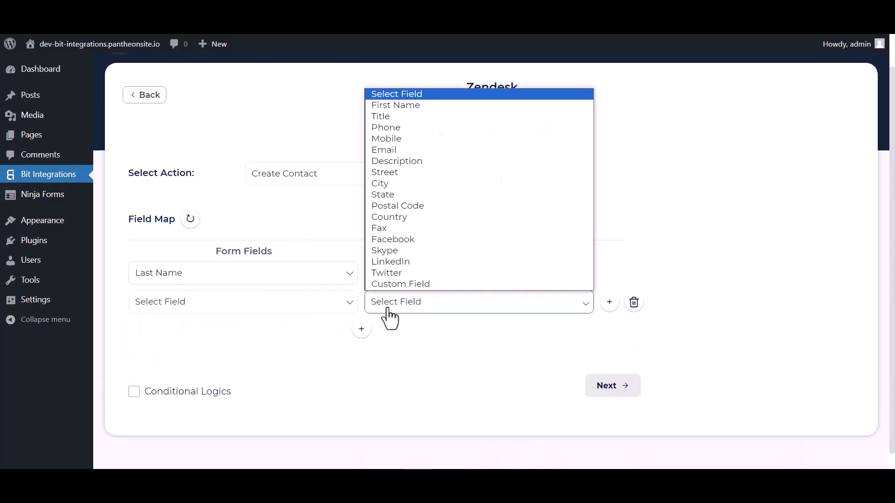
left_click(400, 106)
left_click(316, 307)
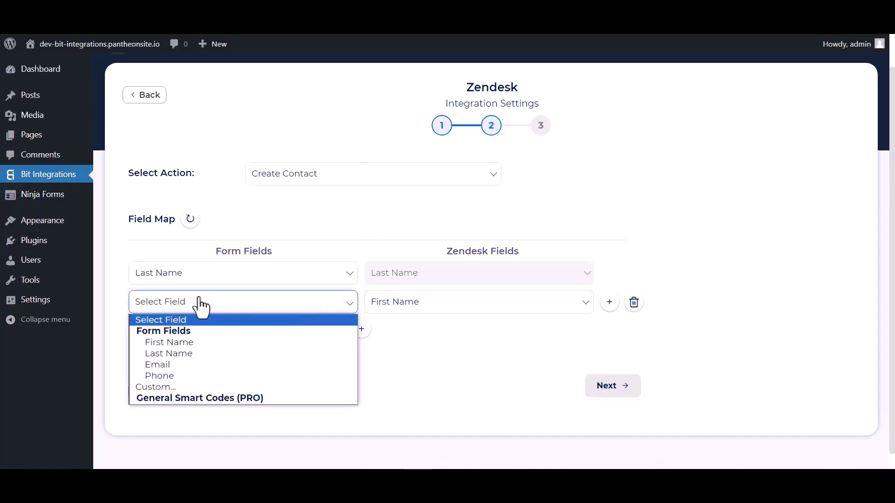
left_click(171, 340)
- Map the form's Email and Phone fields to Zendesk Email and Phone
left_click(362, 313)
left_click(406, 321)
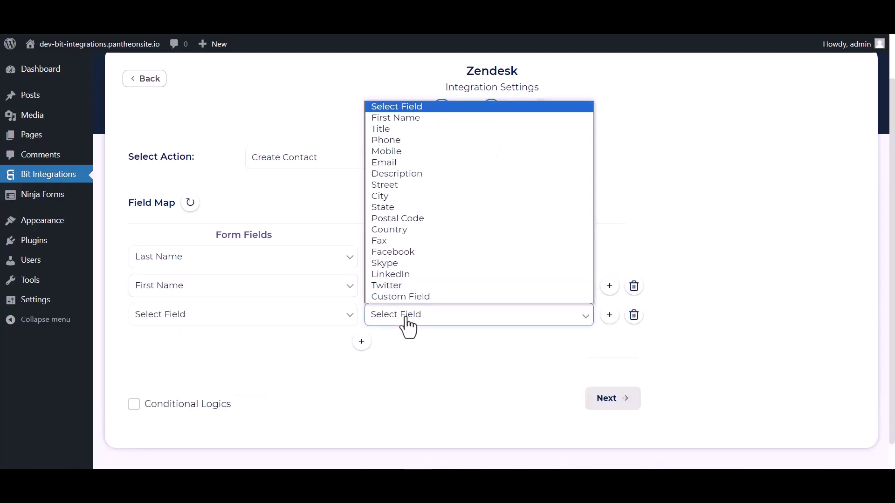
left_click(393, 162)
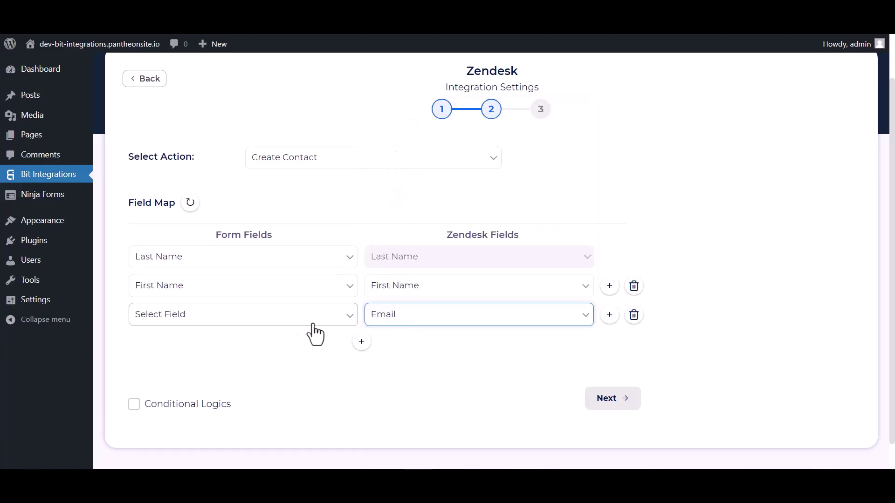
left_click(291, 317)
left_click(159, 377)
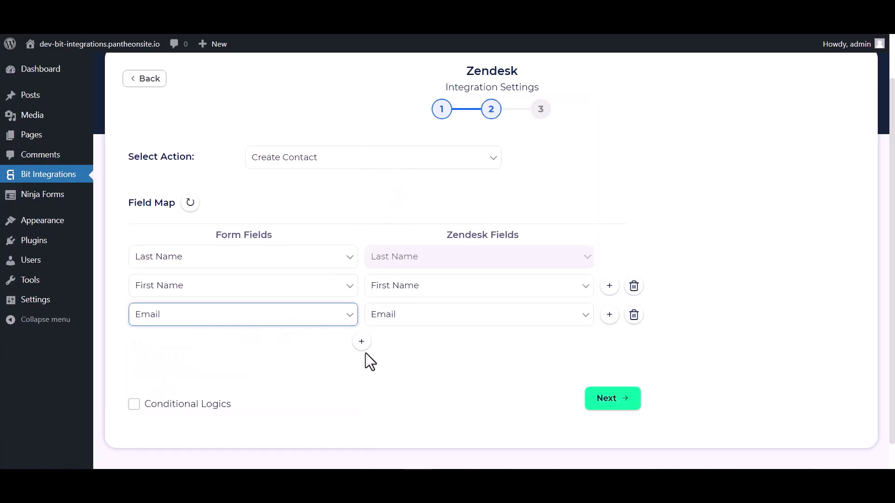
left_click(362, 342)
left_click(384, 343)
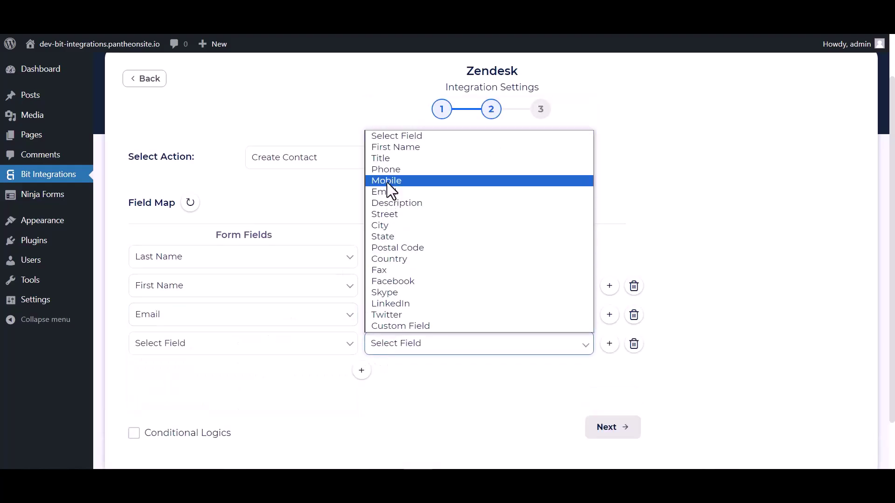
left_click(385, 169)
left_click(275, 345)
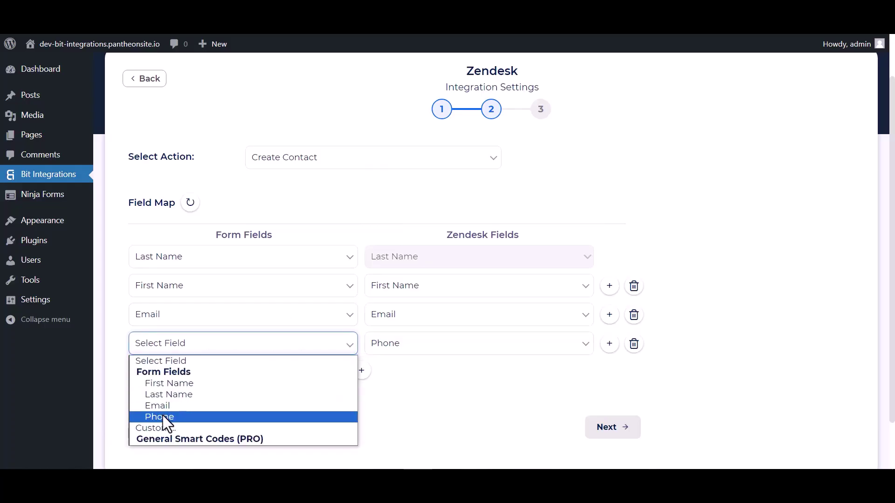
left_click(163, 415)
scroll(388, 328, "down", 2)
- Leave conditional logic off, then finish and save the Zendesk integration
left_click(134, 376)
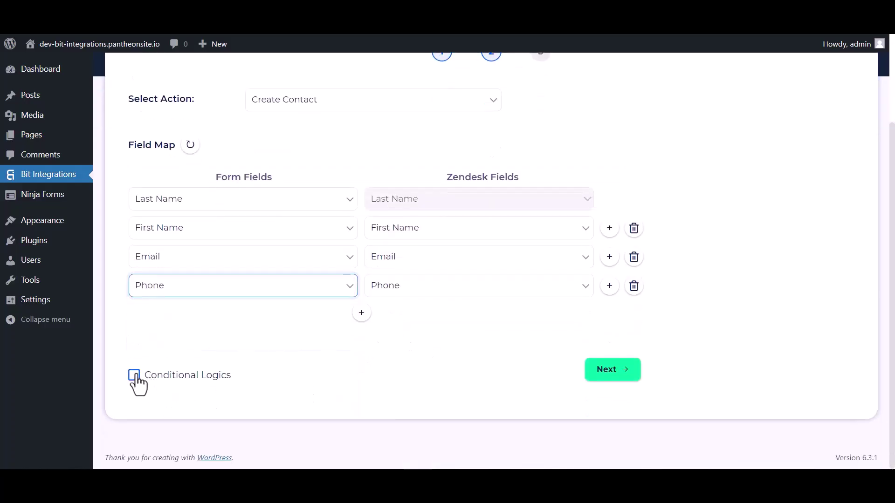
scroll(298, 373, "down", 3)
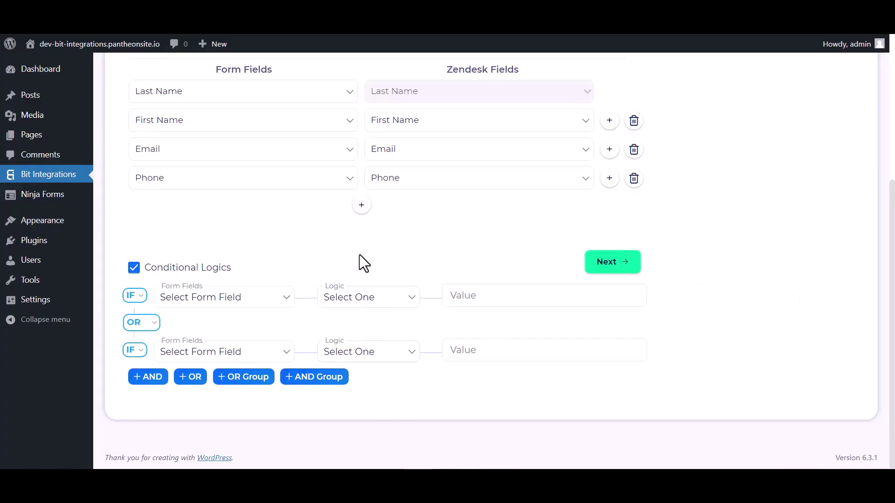
left_click(134, 268)
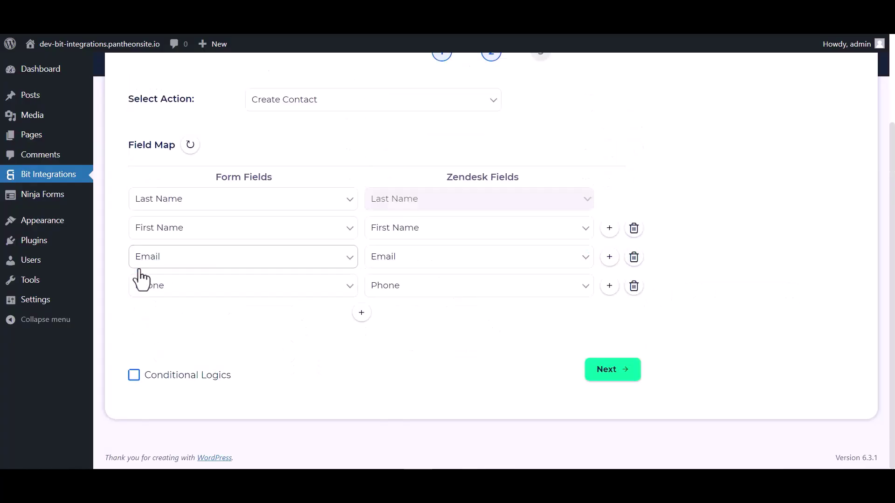
left_click(594, 371)
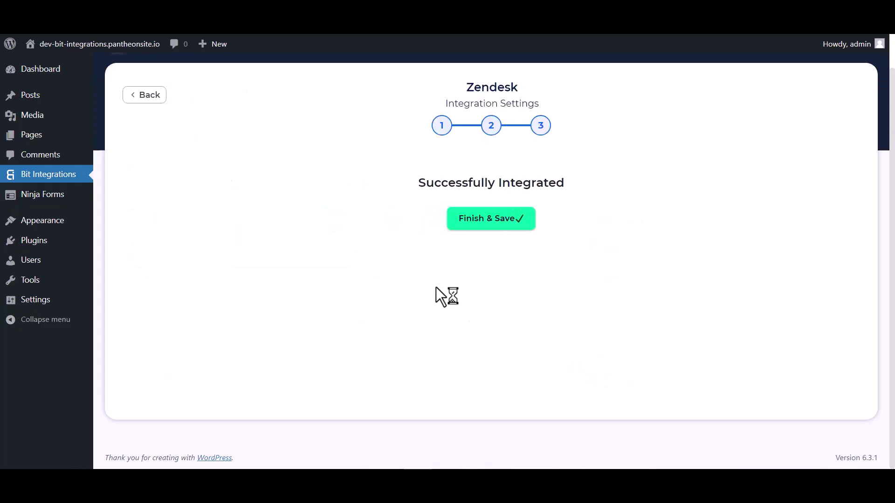
left_click(491, 219)
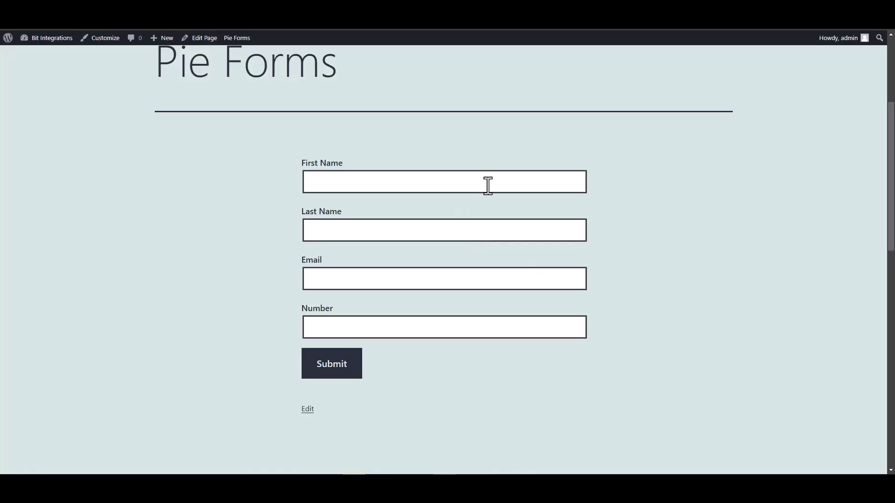
left_click(487, 185)
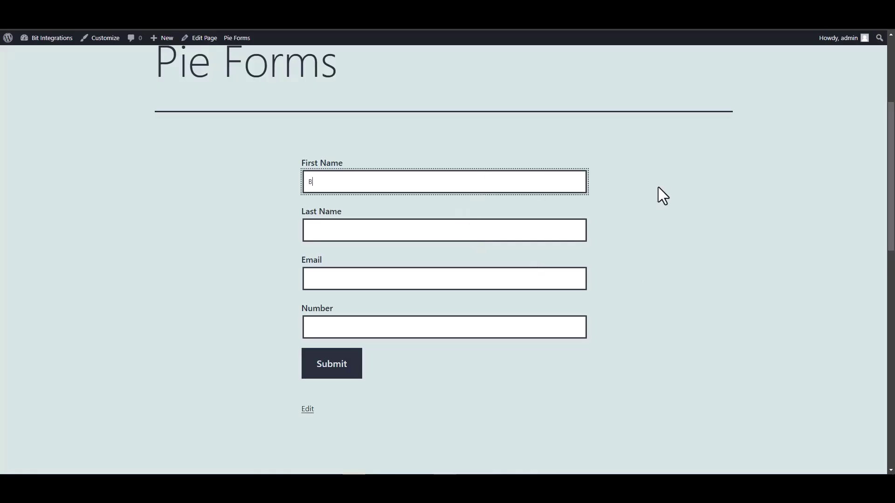
- Submit a Pie Forms test entry named Bit Integrations with a support e-mail and phone number
left_click(511, 237)
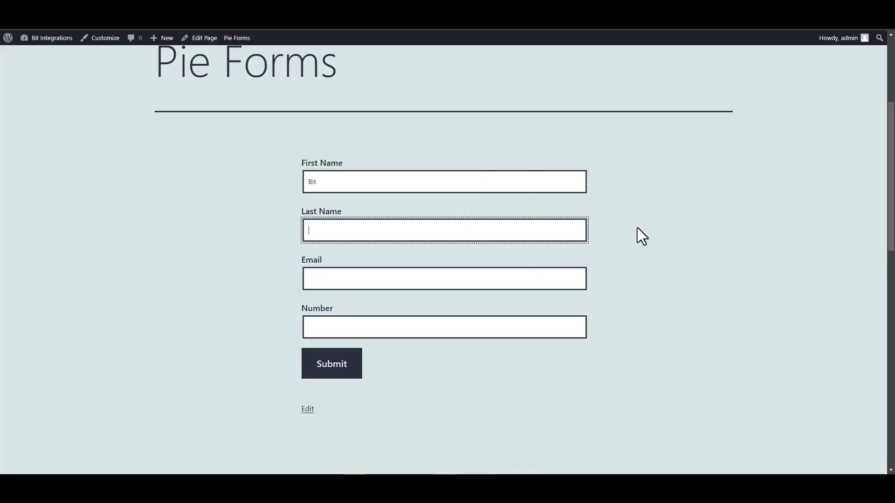
type("Integrations")
left_click(558, 280)
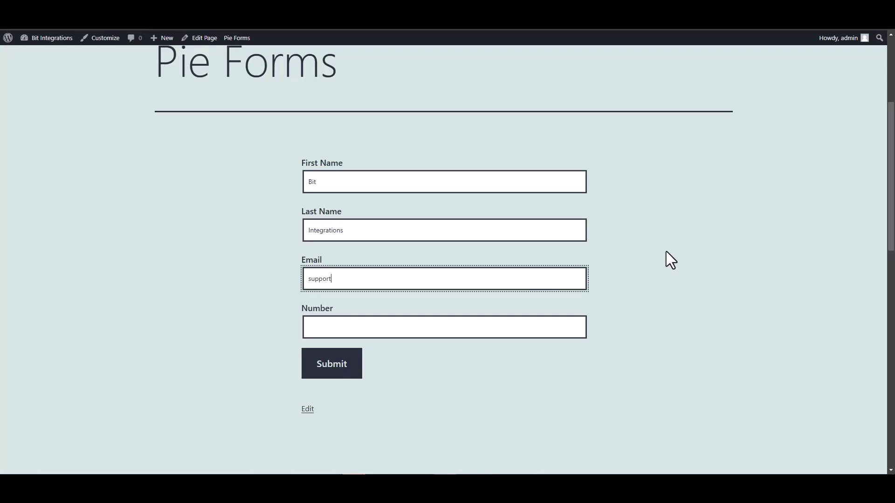
left_click(511, 325)
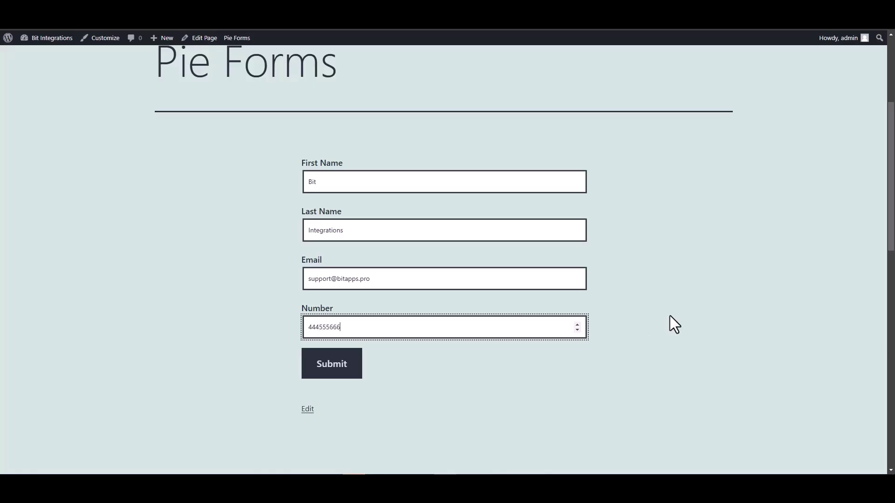
left_click(352, 371)
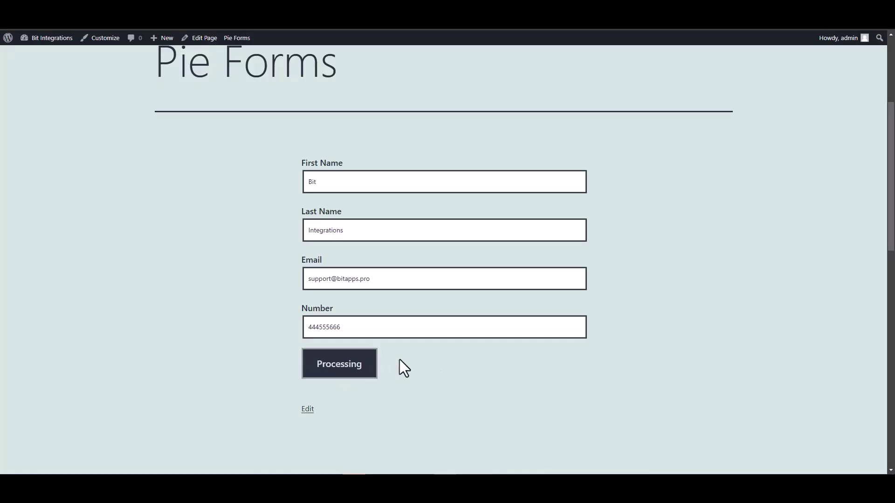
scroll(588, 340, "down", 4)
scroll(528, 334, "up", 2)
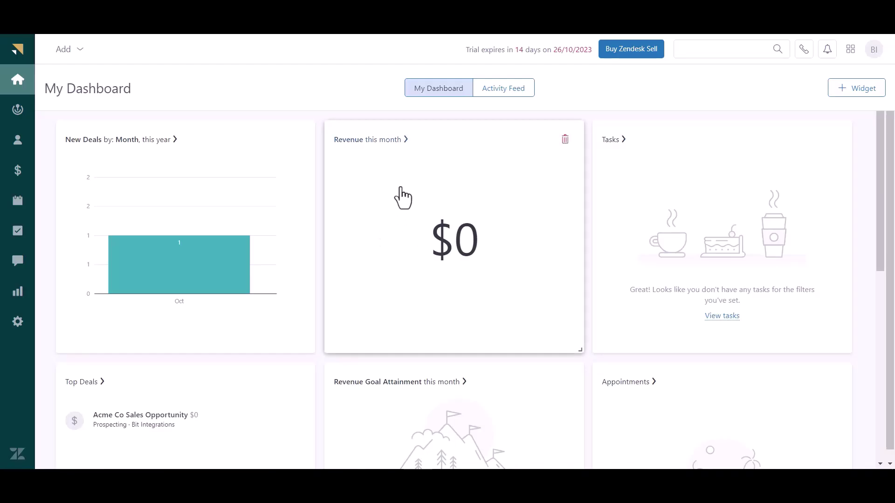
- Open the Zendesk Sell Contacts list and open the Bit Integrations contact's record
left_click(16, 144)
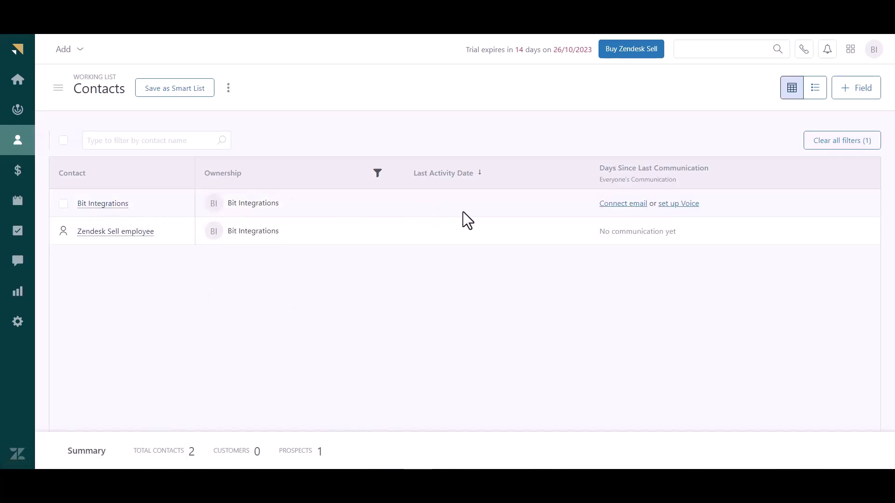
left_click(64, 203)
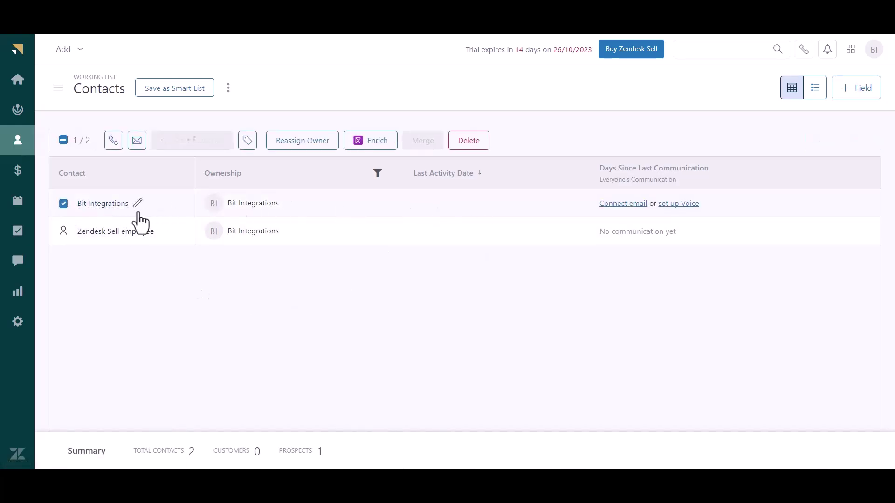
left_click(103, 207)
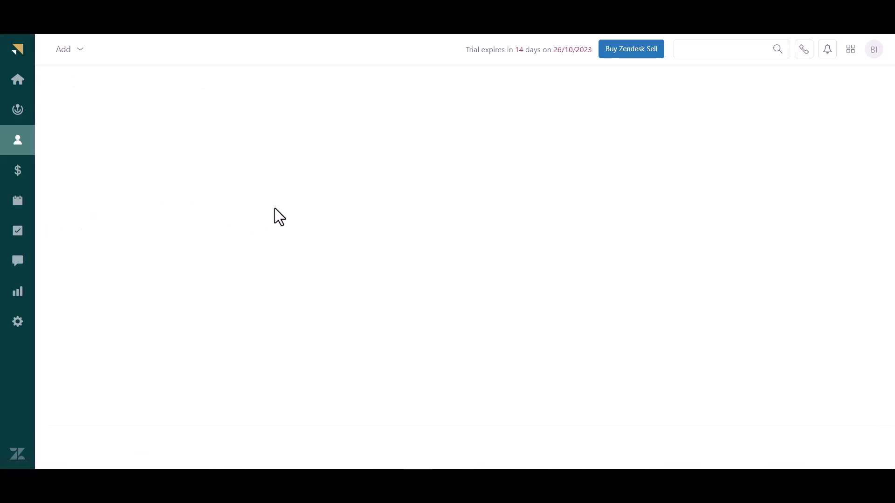